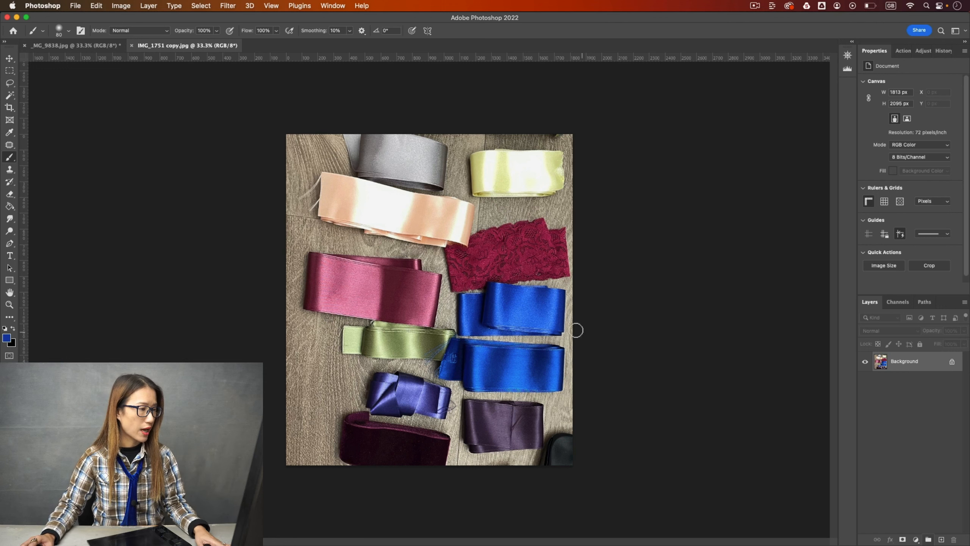
Sample the royal blue of the satin ribbon in IMG_1751 copy.jpg as the painting color, and return to the portrait _MG_9838.jpg.
key("alt")
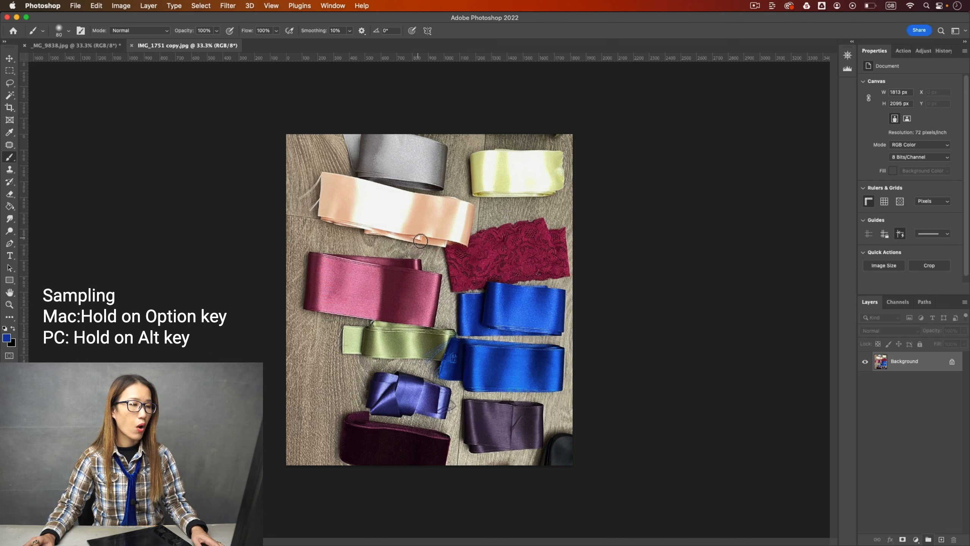
left_click(512, 297, "alt")
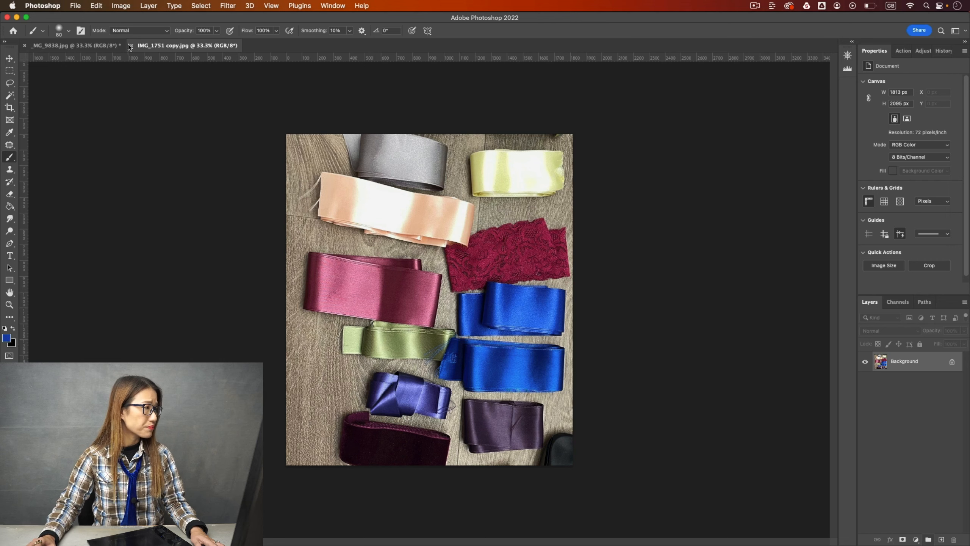
left_click(93, 45)
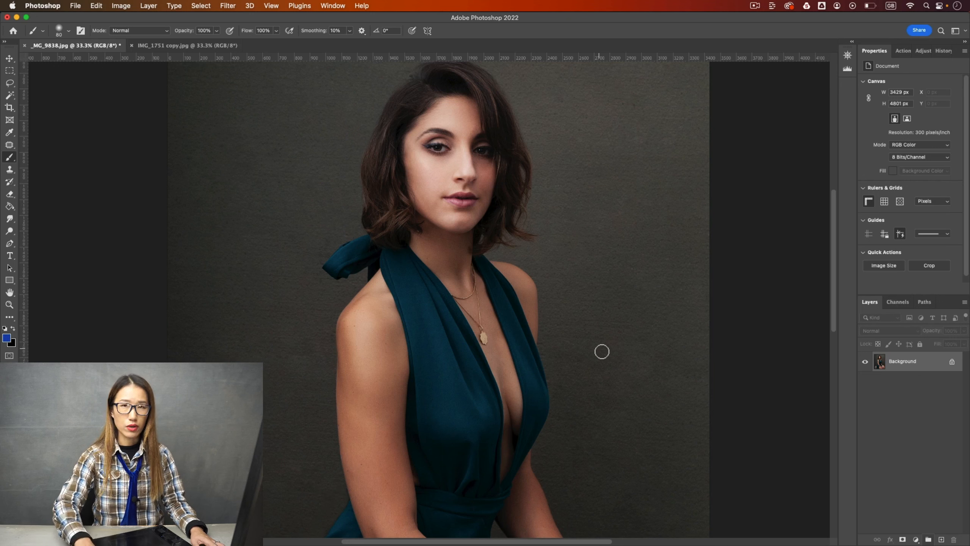
Add a new empty layer and paint blue over the upper part of the dress's front panel with the 80 px soft brush.
left_click(942, 540)
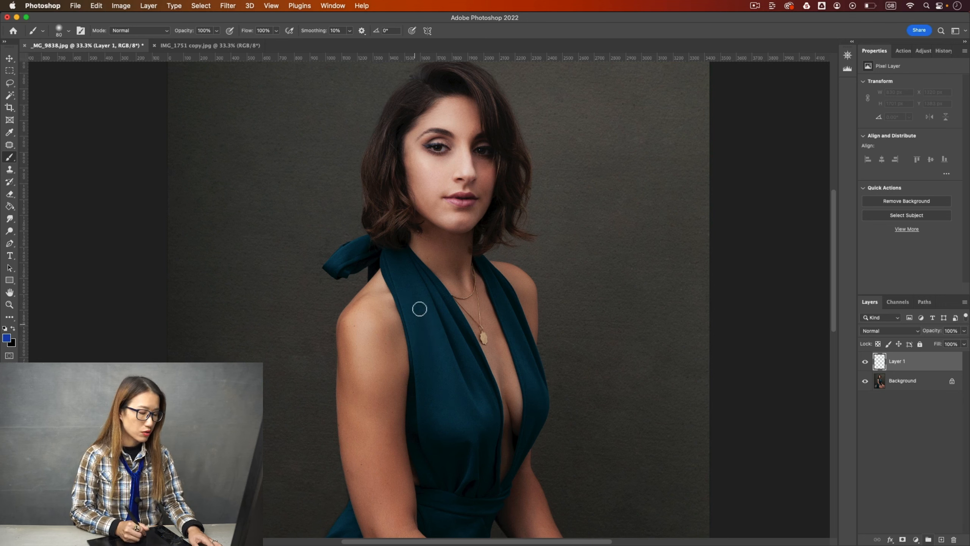
key("super+equal")
mouse_move(368, 262)
left_mouse_down()
mouse_move(385, 262)
mouse_move(372, 250)
mouse_move(398, 243)
mouse_move(469, 323)
mouse_move(397, 270)
mouse_move(387, 284)
mouse_move(416, 325)
mouse_move(388, 288)
mouse_move(417, 338)
mouse_move(394, 297)
mouse_move(438, 343)
mouse_move(442, 301)
mouse_move(382, 247)
left_mouse_up()
Switch to the Hard Round brush at 25 px and paint blue along the panel's outer edge beside the shoulder.
left_click(65, 31)
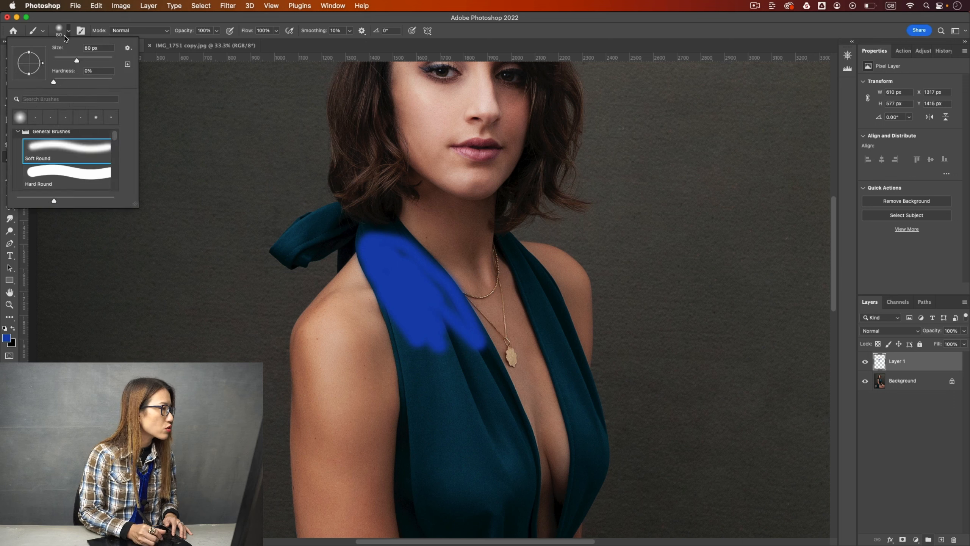
left_click(80, 175)
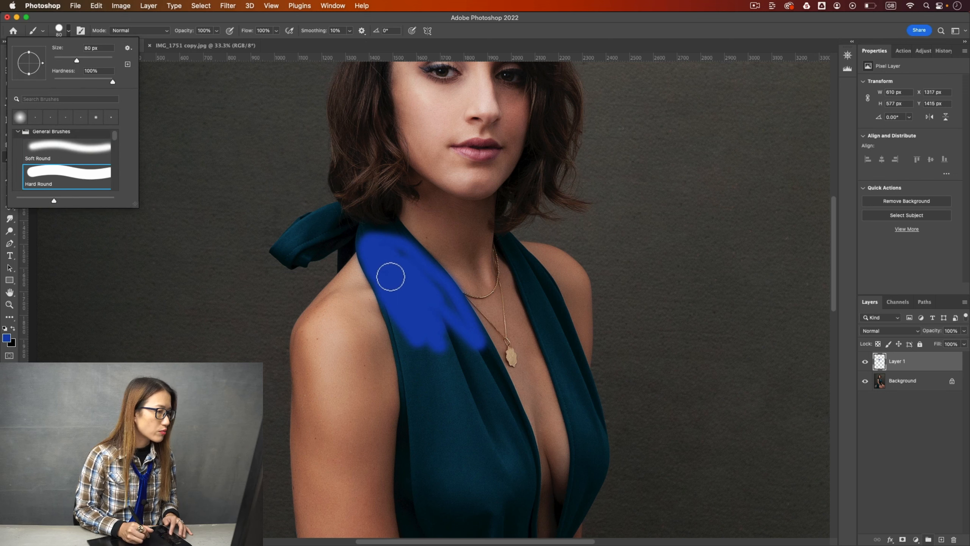
left_click(377, 260)
key("bracketleft")
key("bracketleft")
key("bracketleft")
key("bracketleft")
key("bracketleft")
key("bracketleft")
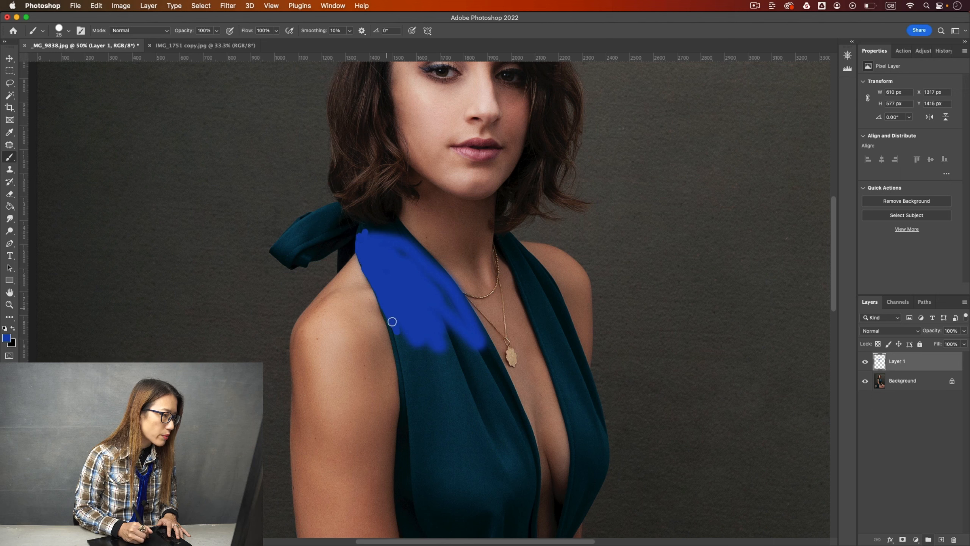
mouse_move(402, 347)
left_mouse_down()
mouse_move(415, 352)
mouse_move(398, 337)
left_mouse_up()
left_click_drag(415, 381, 414, 396)
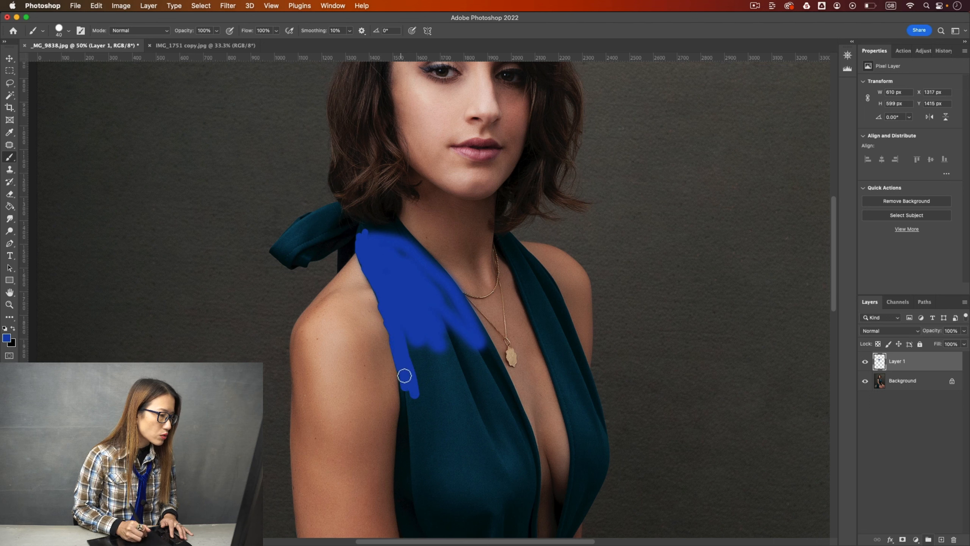
Paint blue down the panel's outer edge beside the arm to the waistband, using a 40 to 50 px brush.
left_click_drag(403, 373, 403, 448)
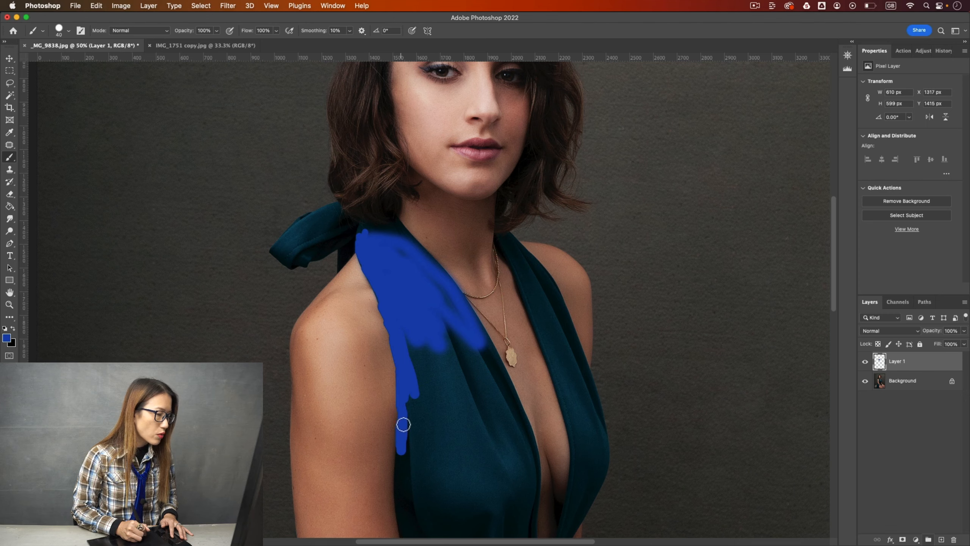
left_click_drag(546, 452, 552, 349)
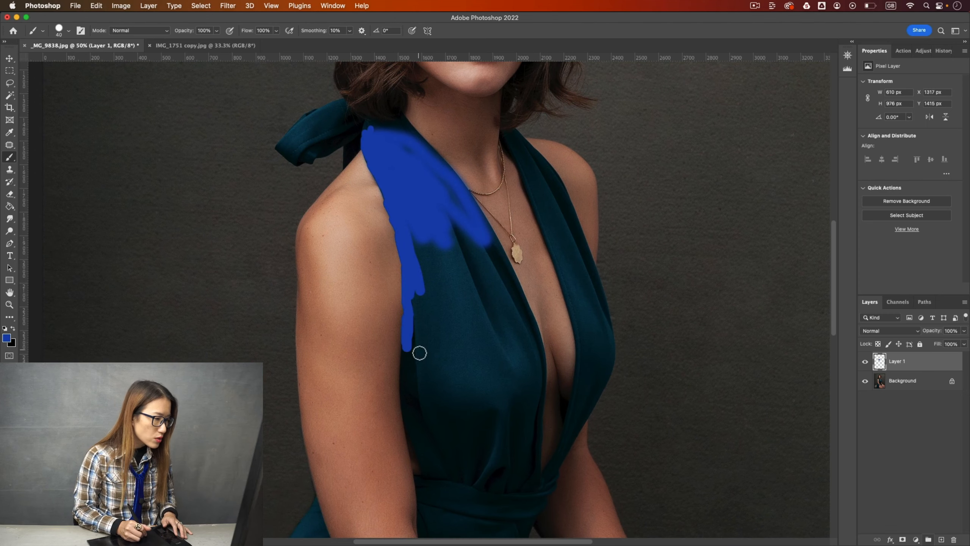
mouse_move(406, 388)
left_mouse_down()
mouse_move(432, 472)
mouse_move(416, 456)
mouse_move(413, 438)
mouse_move(434, 480)
mouse_move(412, 411)
mouse_move(413, 437)
mouse_move(412, 427)
mouse_move(414, 331)
left_mouse_up()
key("bracketright")
left_click_drag(433, 275, 419, 238)
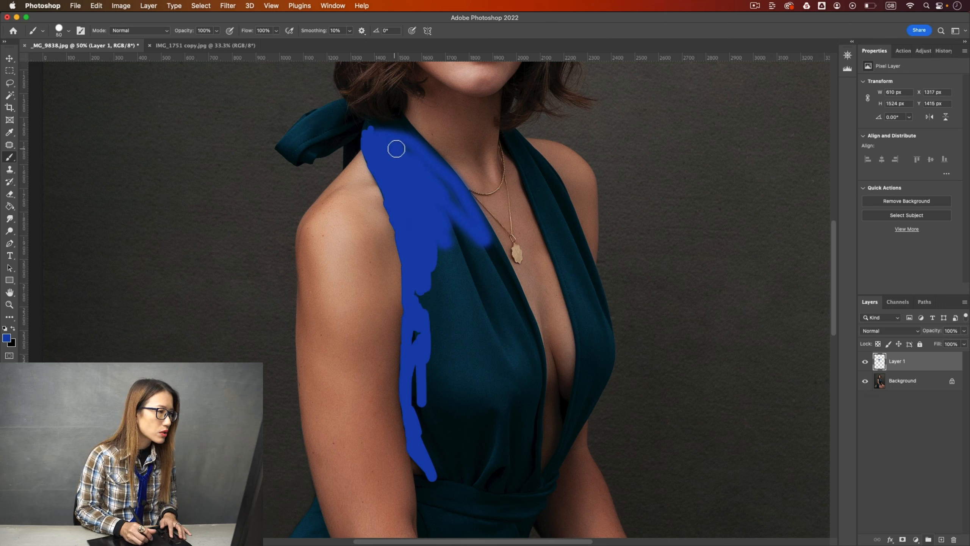
Fill the rest of the front panel with blue from the neckline edge to the waistband, using the hard brush at up to 80 px.
mouse_move(413, 140)
left_mouse_down()
mouse_move(472, 203)
mouse_move(537, 340)
mouse_move(535, 329)
mouse_move(545, 365)
mouse_move(534, 484)
mouse_move(452, 482)
mouse_move(419, 414)
mouse_move(440, 402)
mouse_move(416, 394)
mouse_move(431, 347)
mouse_move(424, 310)
mouse_move(454, 265)
mouse_move(400, 162)
mouse_move(427, 186)
mouse_move(420, 162)
mouse_move(461, 223)
mouse_move(446, 188)
mouse_move(520, 315)
mouse_move(459, 329)
mouse_move(433, 316)
left_mouse_up()
key("bracketright")
key("bracketright")
key("bracketright")
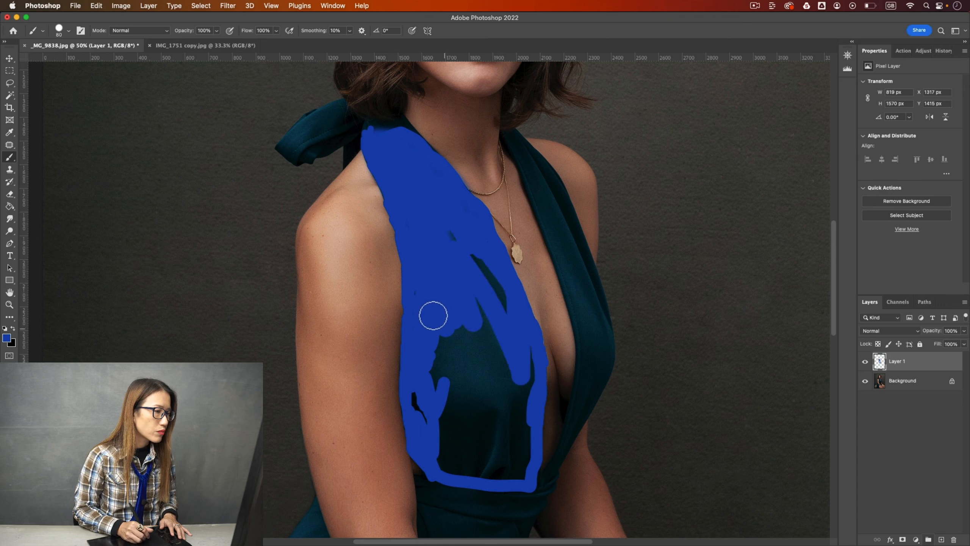
mouse_move(443, 360)
left_mouse_down()
mouse_move(428, 389)
mouse_move(441, 425)
left_mouse_up()
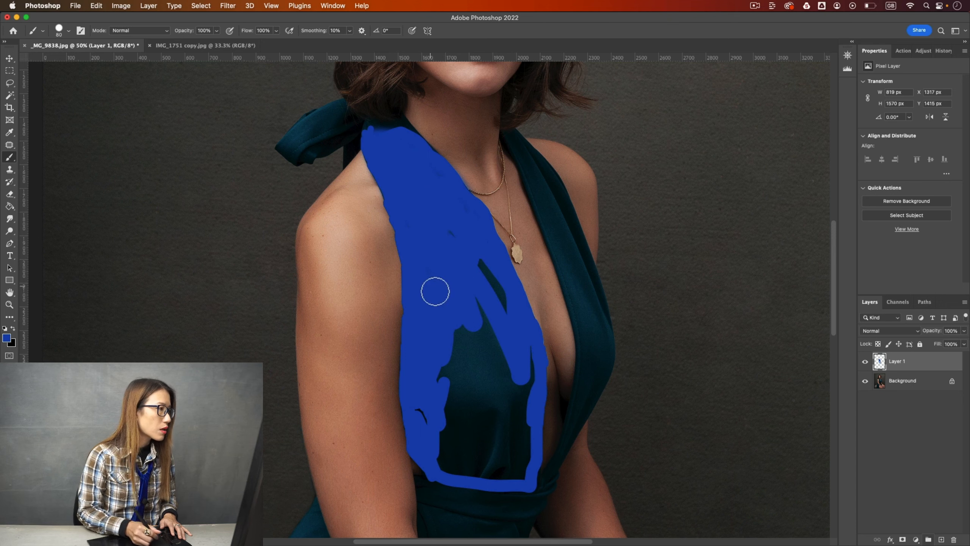
left_click(69, 31)
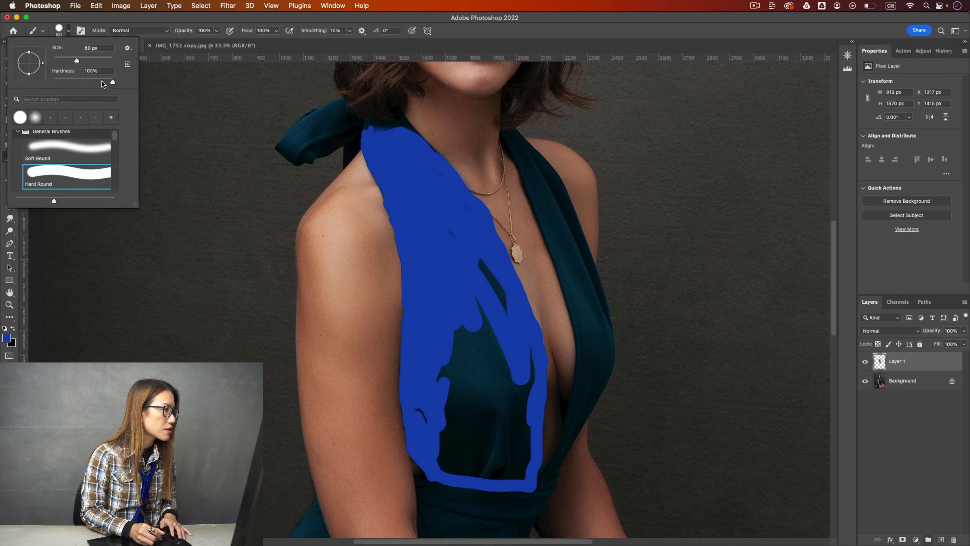
left_click(451, 259)
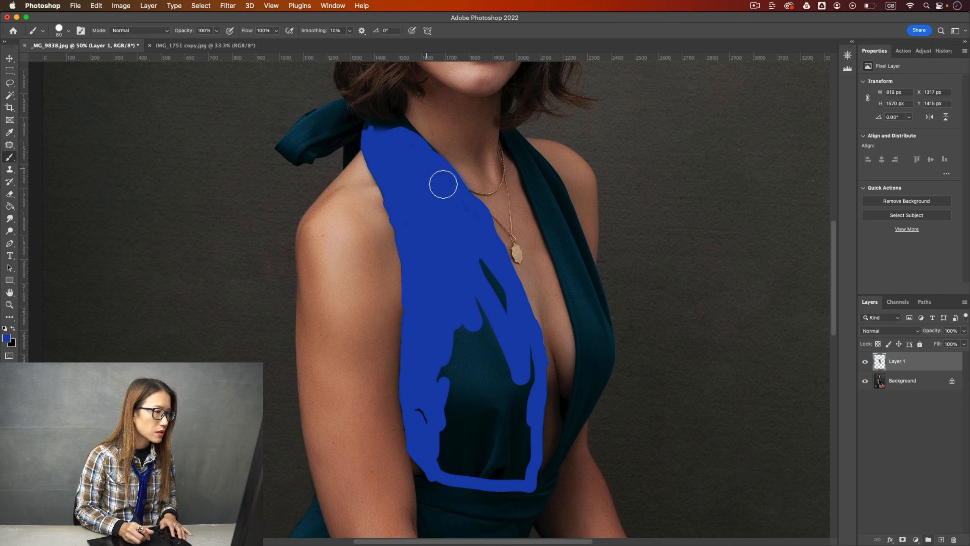
left_click_drag(497, 248, 506, 317)
mouse_move(511, 363)
left_mouse_down()
mouse_move(514, 338)
mouse_move(520, 385)
mouse_move(489, 474)
mouse_move(448, 471)
mouse_move(429, 414)
mouse_move(474, 340)
mouse_move(461, 331)
mouse_move(489, 388)
mouse_move(516, 408)
mouse_move(513, 449)
mouse_move(446, 455)
mouse_move(489, 375)
mouse_move(462, 417)
mouse_move(490, 426)
left_mouse_up()
Set the painted layer's blending mode to Color and compare the fabric color with the ribbon photo.
left_click(890, 330)
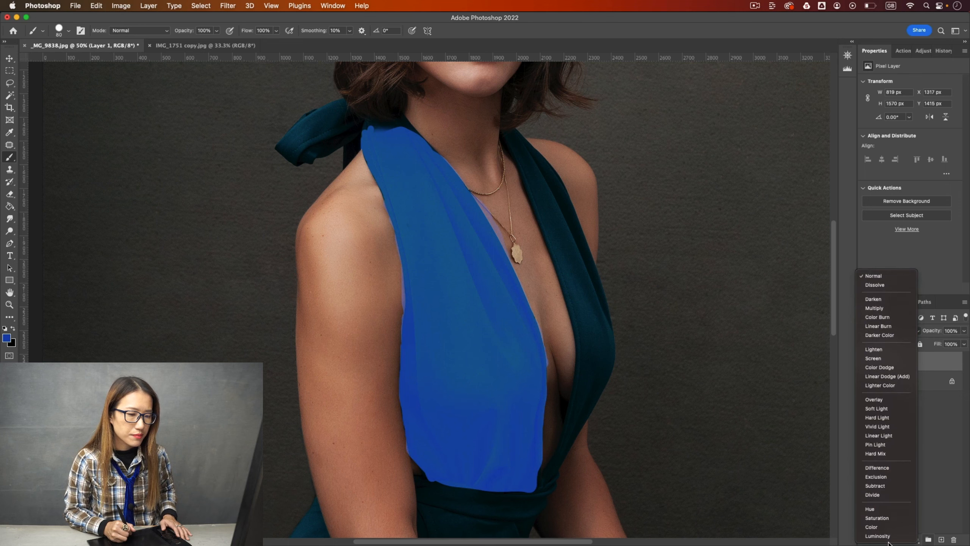
left_click(886, 527)
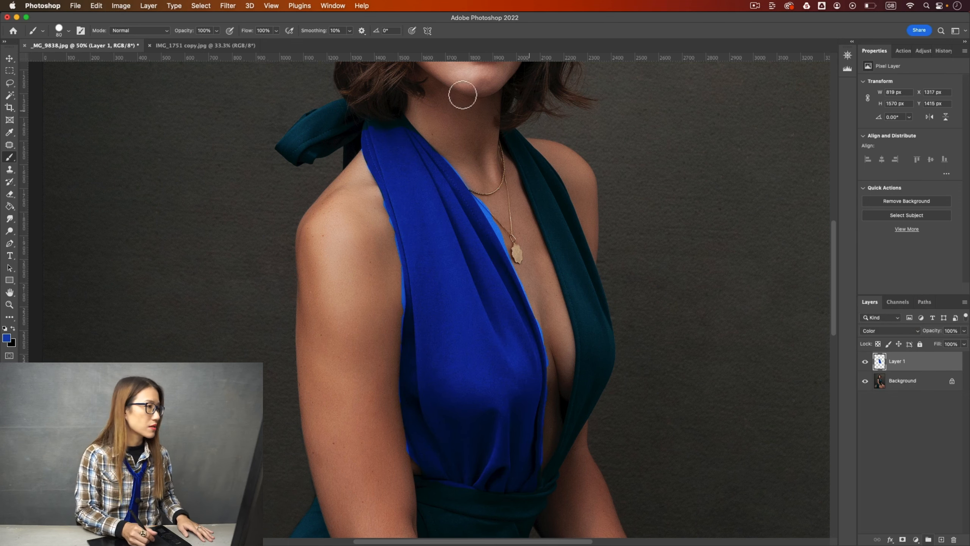
left_click(172, 48)
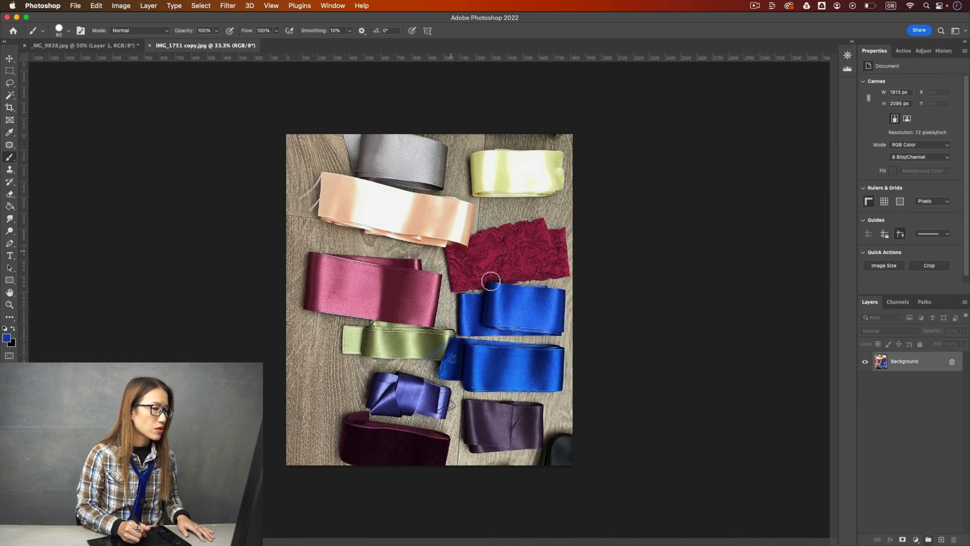
left_click(95, 46)
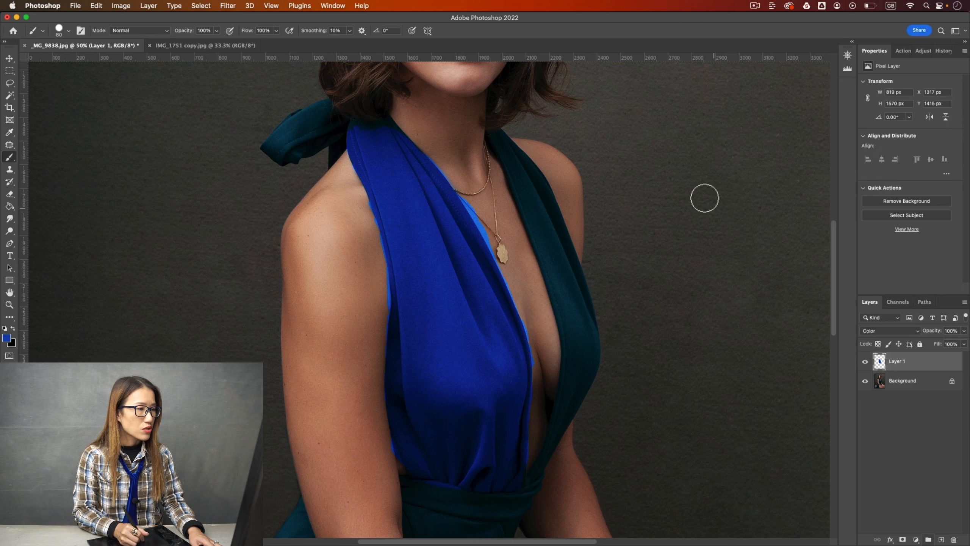
Add a layer mask to Layer 1 and bring the panel's edge beside the shoulder into close view.
left_click(903, 539)
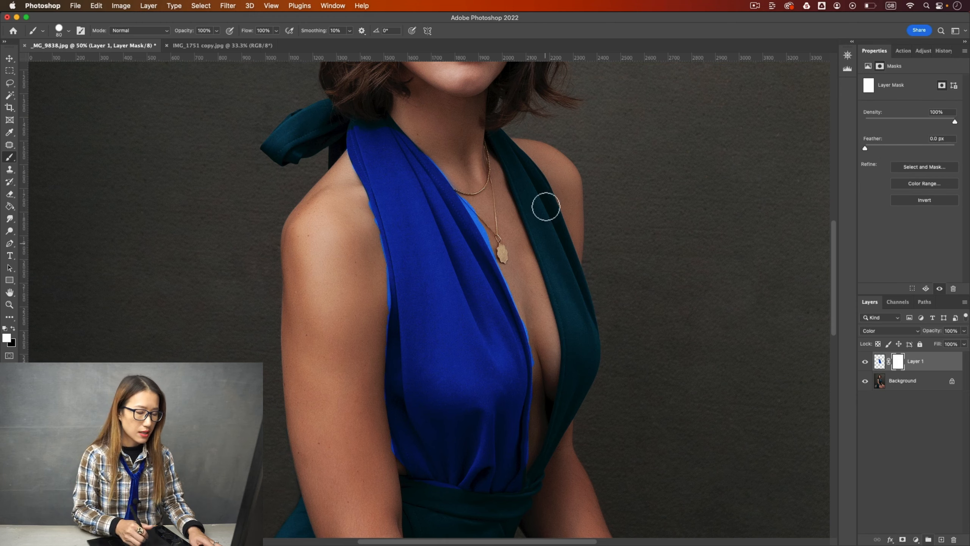
key("super+plus")
key("super+plus")
key("super+plus")
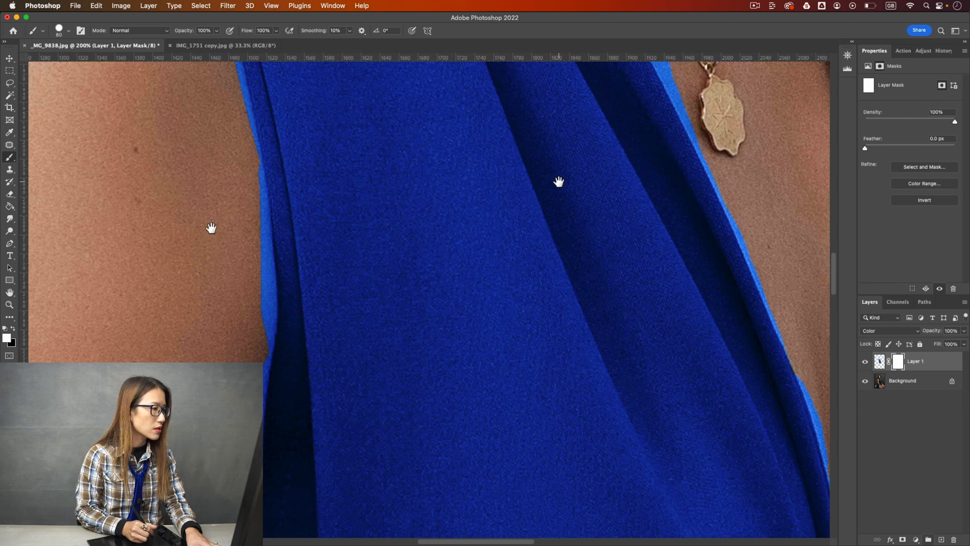
left_click_drag(211, 230, 425, 329)
left_click_drag(429, 215, 426, 282)
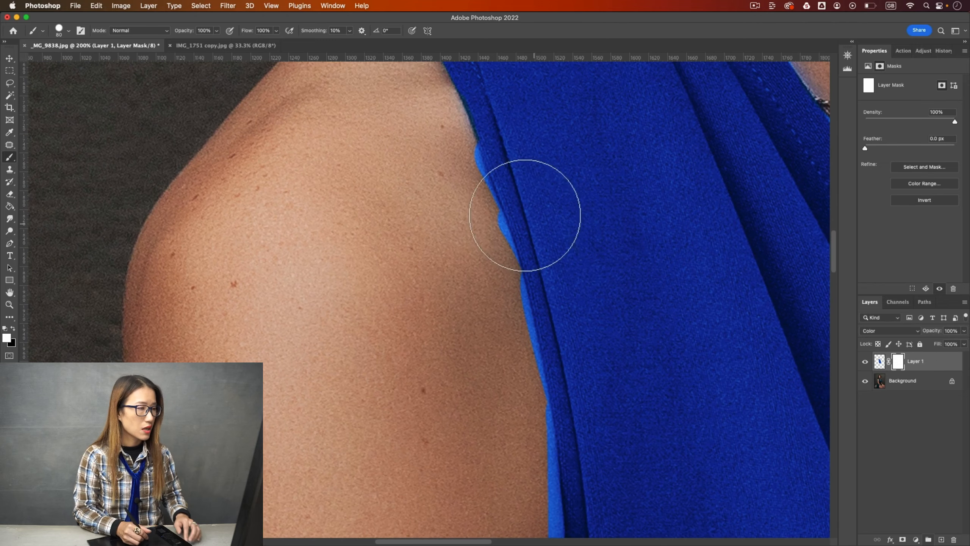
Mask out the blue spill on the skin along the shoulder edge with a 15 px black brush.
key("bracketleft")
key("bracketleft")
key("bracketleft")
key("bracketleft")
key("bracketleft")
key("bracketleft")
key("bracketleft")
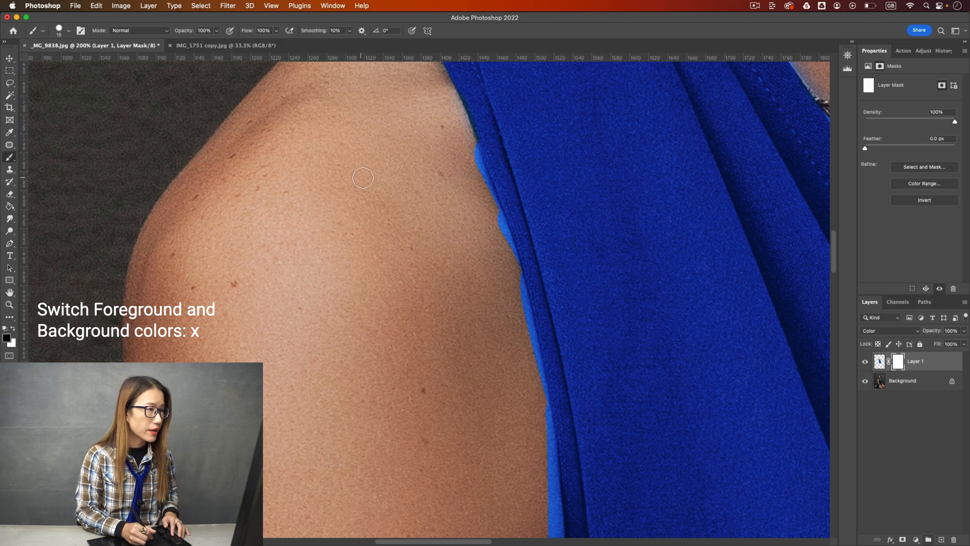
mouse_move(475, 150)
left_mouse_down()
mouse_move(484, 179)
mouse_move(471, 145)
mouse_move(510, 264)
mouse_move(493, 213)
mouse_move(514, 270)
left_mouse_up()
key("super+z")
left_click_drag(500, 229, 537, 355)
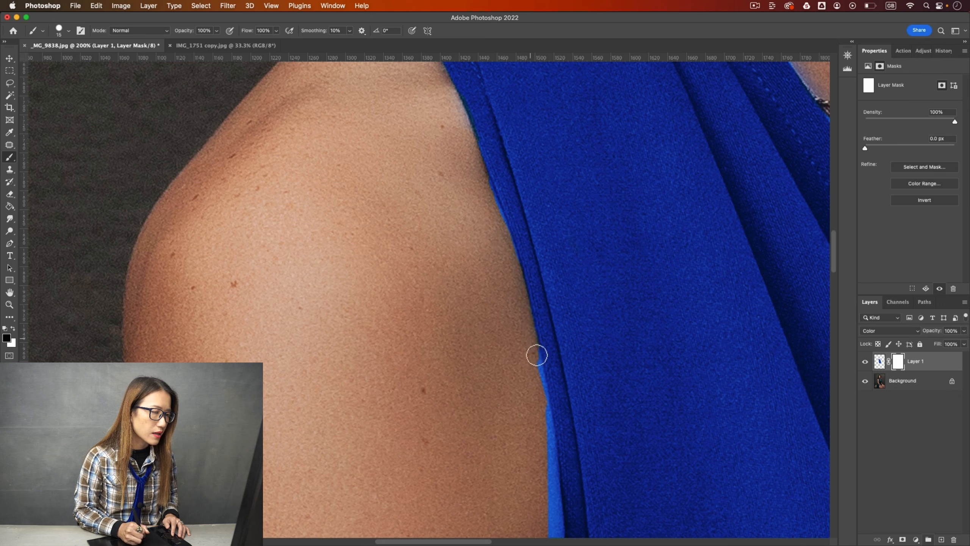
Paint black on the mask to remove the blue spill along the upper arm beside the panel.
left_click_drag(608, 379, 564, 227)
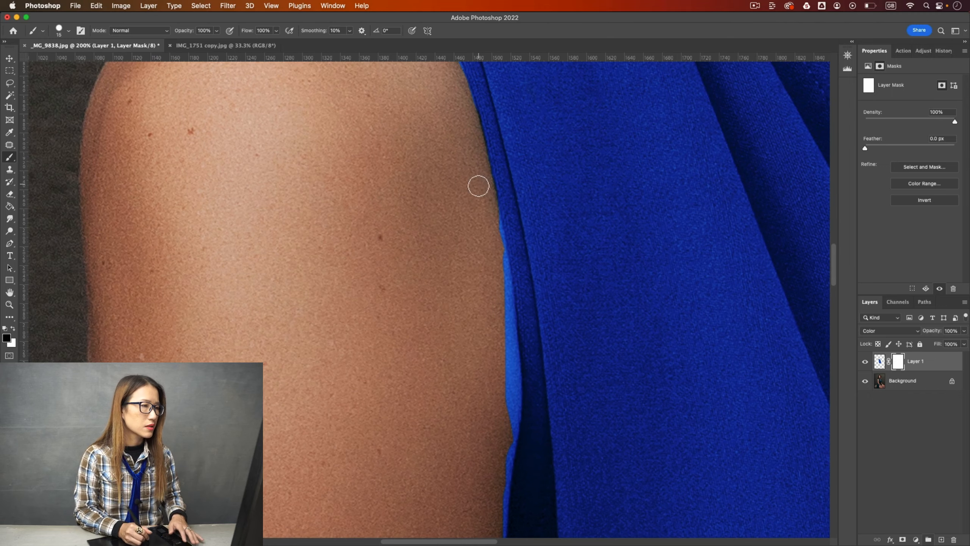
left_click_drag(490, 202, 511, 370)
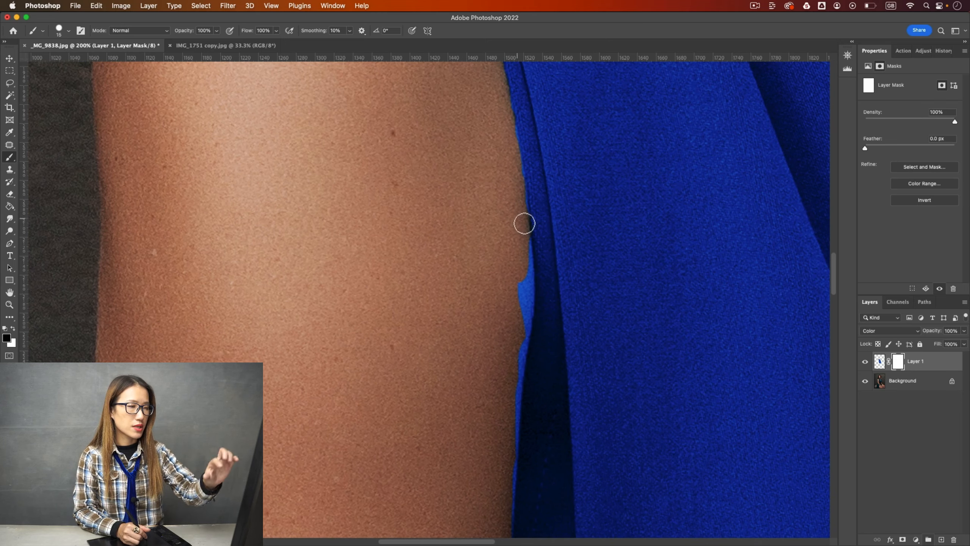
left_click_drag(529, 273, 522, 331)
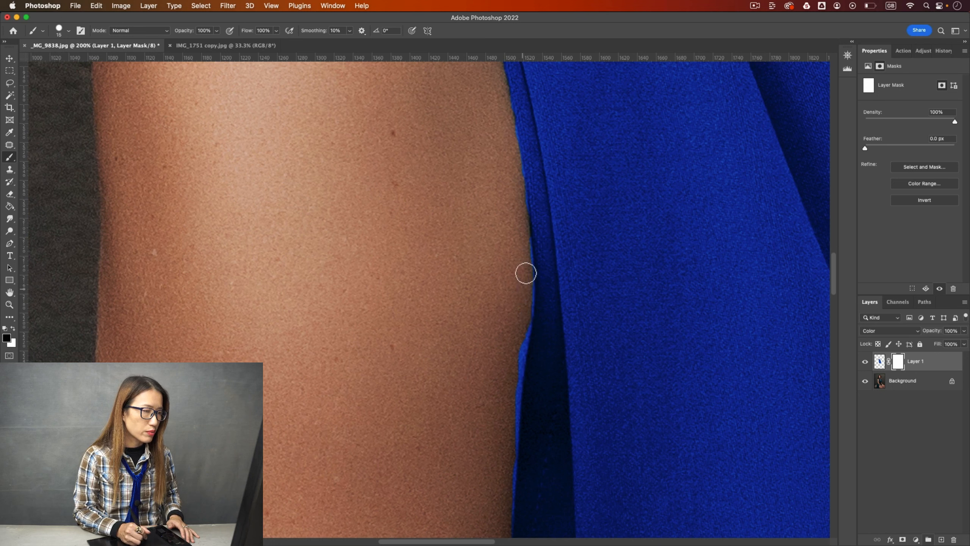
mouse_move(524, 235)
left_mouse_down()
mouse_move(531, 309)
mouse_move(519, 364)
mouse_move(518, 345)
left_mouse_up()
left_click_drag(529, 310, 522, 377)
Mask out the remaining blue spill along the lower arm edge down to the waistband.
key("space")
left_click_drag(650, 410, 671, 225)
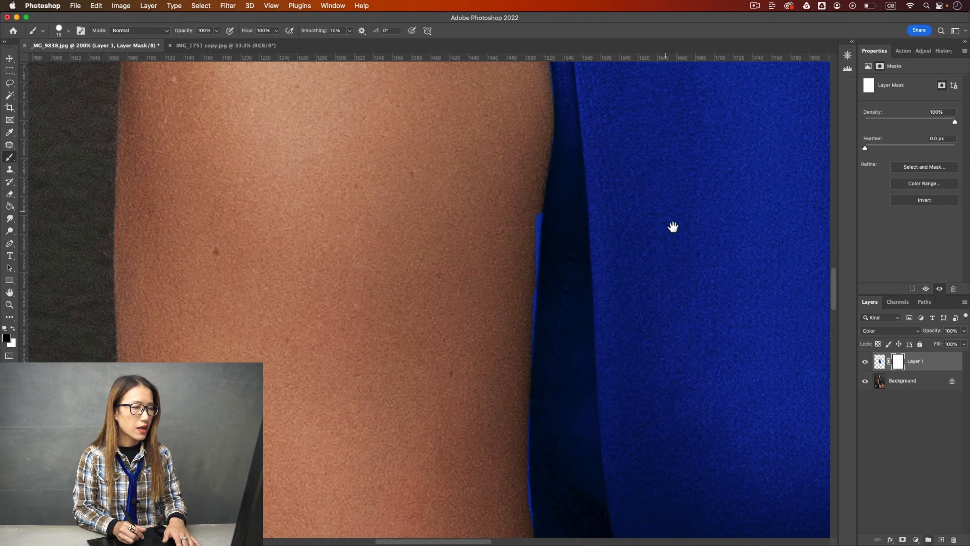
left_click_drag(539, 220, 531, 300)
left_click_drag(536, 263, 530, 359)
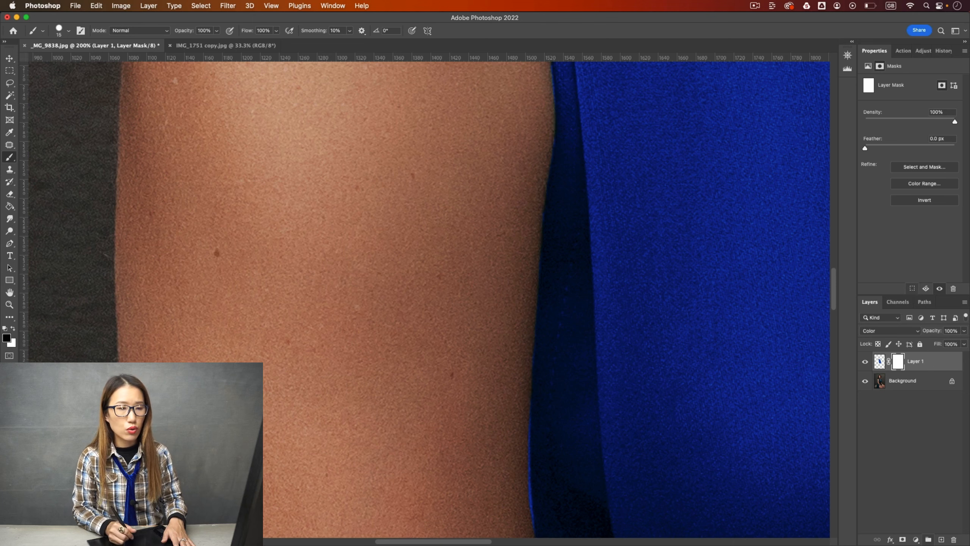
mouse_move(504, 349)
left_mouse_down()
mouse_move(476, 213)
mouse_move(467, 206)
left_mouse_up()
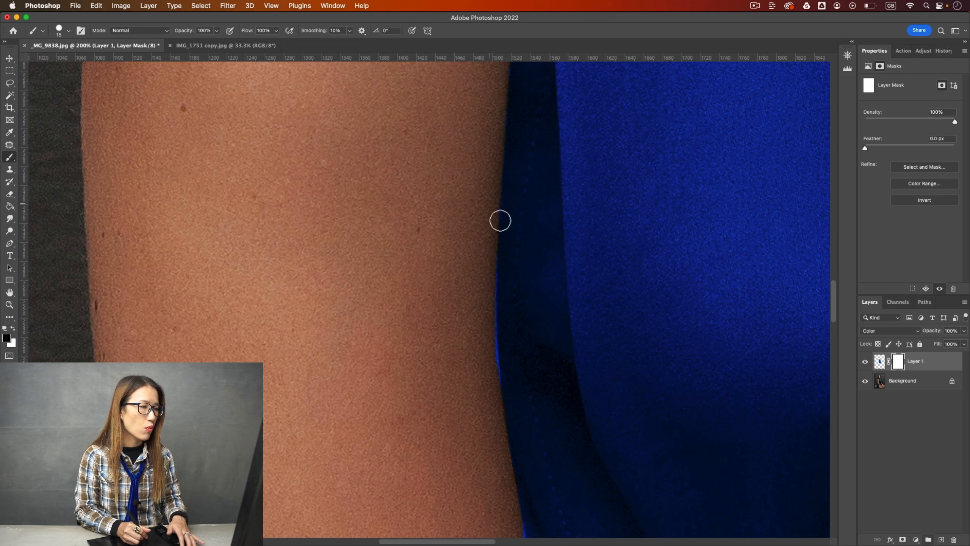
left_click_drag(492, 262, 493, 385)
left_click_drag(662, 438, 608, 223)
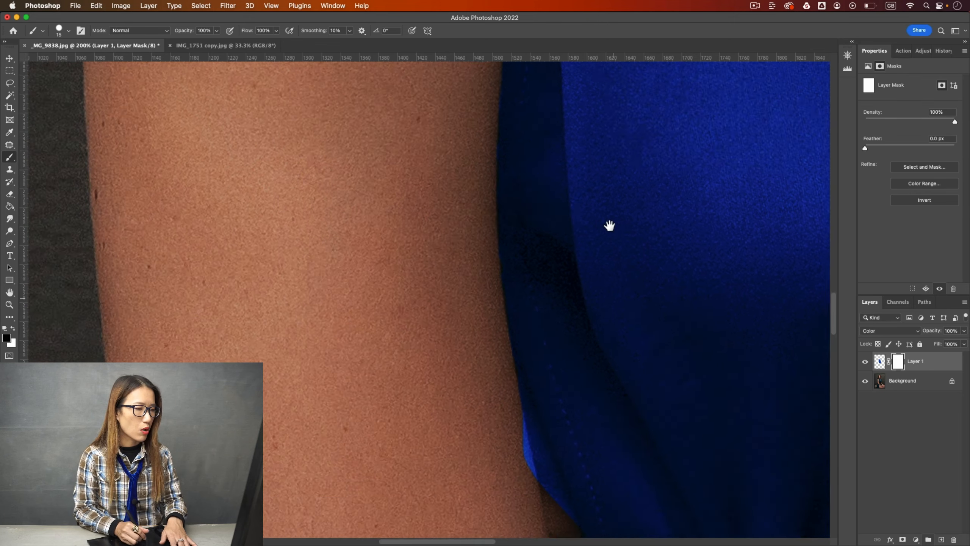
mouse_move(493, 307)
left_mouse_down()
mouse_move(489, 280)
mouse_move(509, 384)
mouse_move(489, 317)
mouse_move(490, 305)
mouse_move(511, 378)
mouse_move(489, 265)
mouse_move(557, 435)
mouse_move(503, 306)
left_mouse_up()
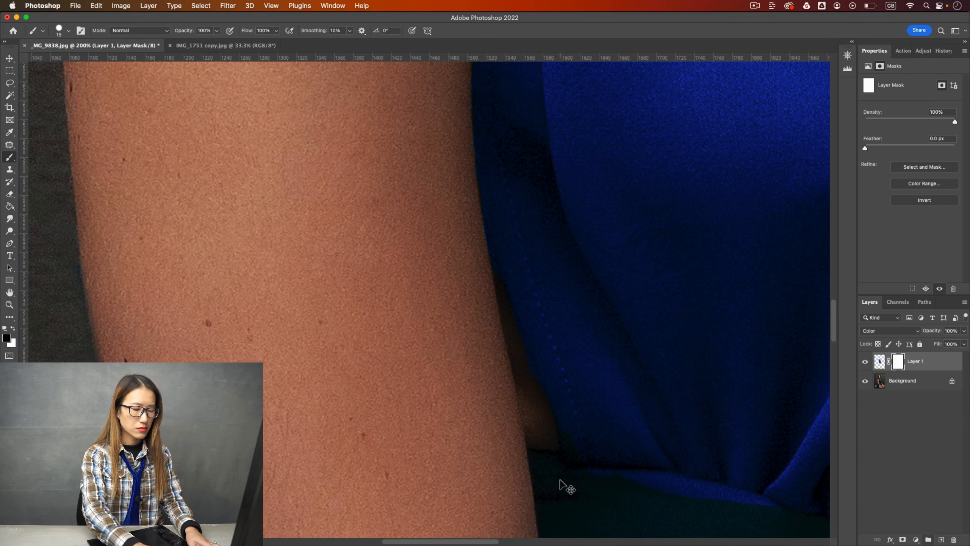
Refine the mask along the neckline edge near the necklace, painting black over skin spill and white over missing blue fabric.
key("super+minus")
key("super+minus")
key("super+plus")
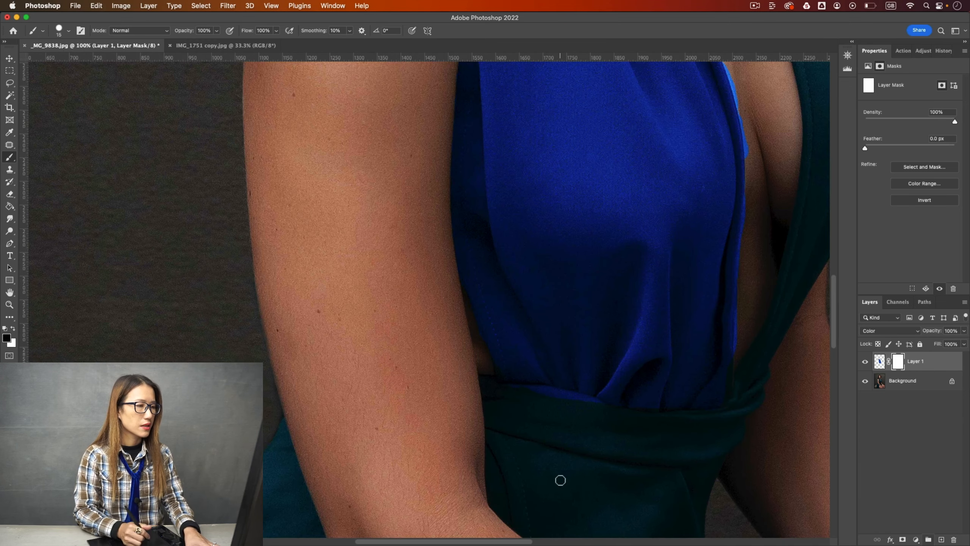
scroll(505, 324, "up", 5)
left_click_drag(477, 304, 446, 346)
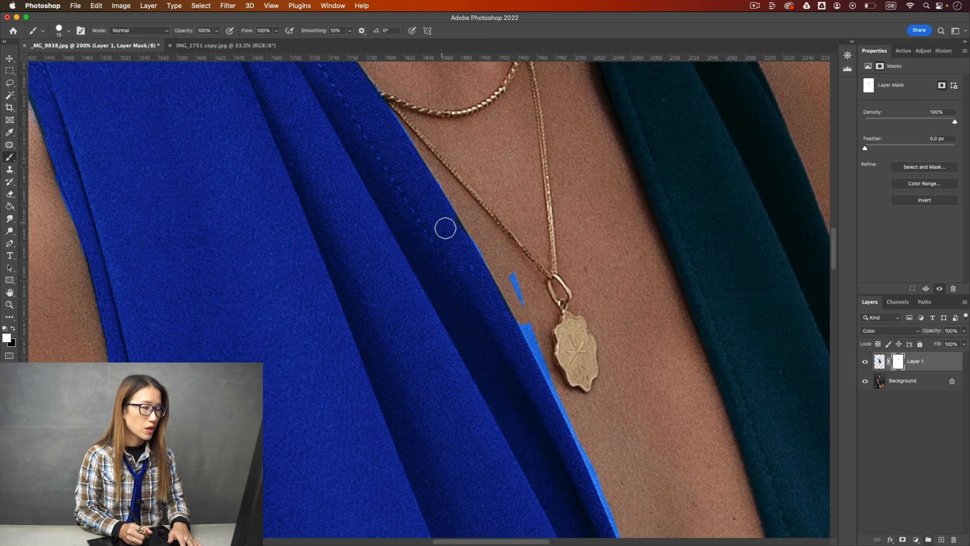
key("x")
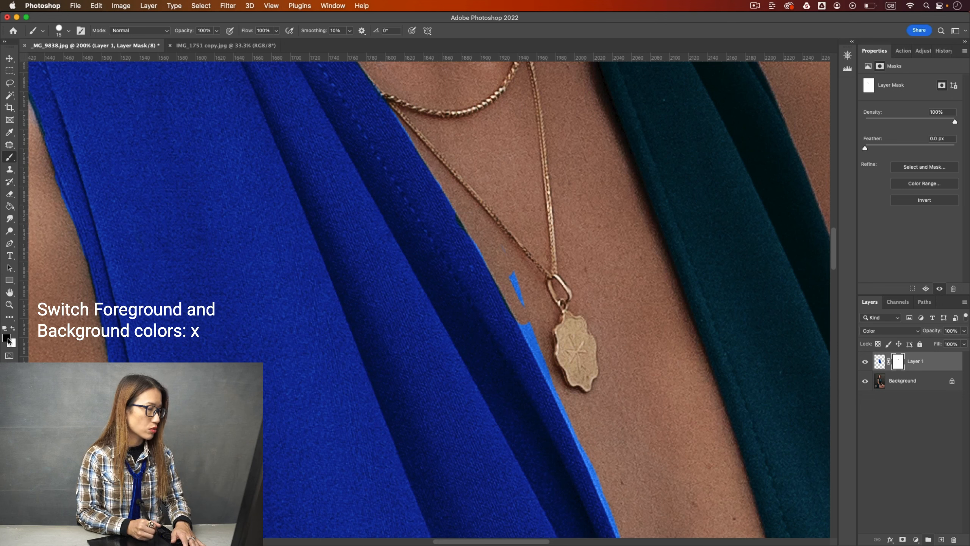
key("x")
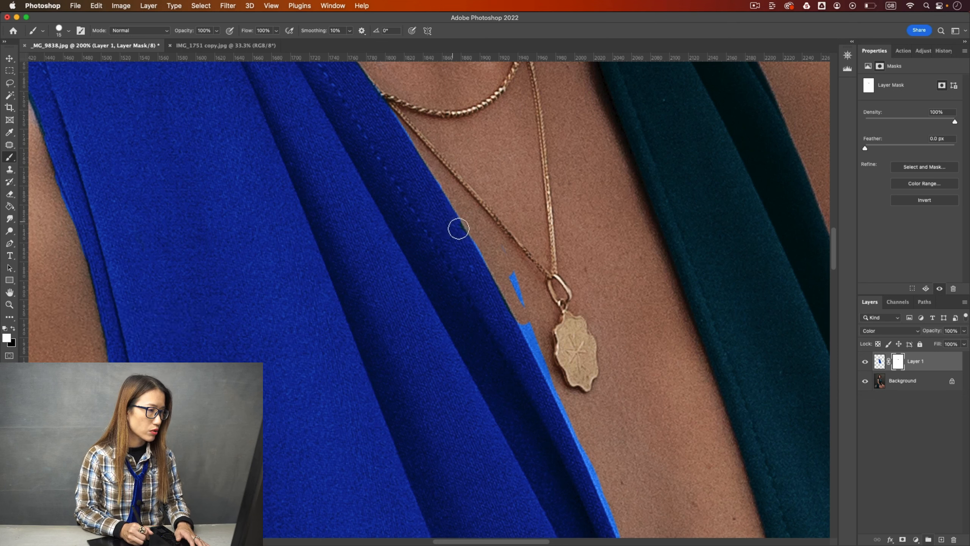
key("x")
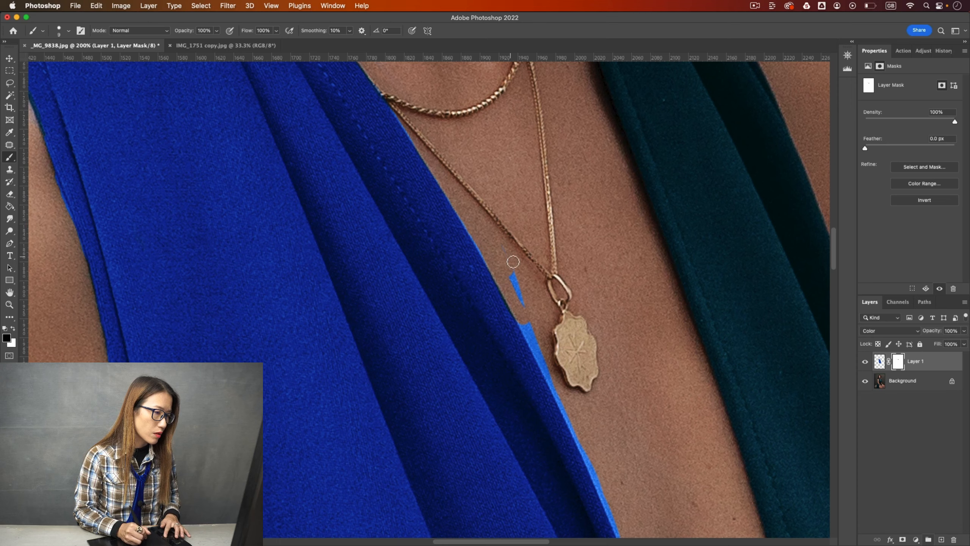
Mask out the blue spill on the skin beside the pendant and down the neckline edge with a 9 to 10 px black brush.
key("super+z")
key("bracketright")
key("bracketright")
key("bracketright")
key("bracketright")
key("bracketright")
left_click_drag(575, 315, 515, 200)
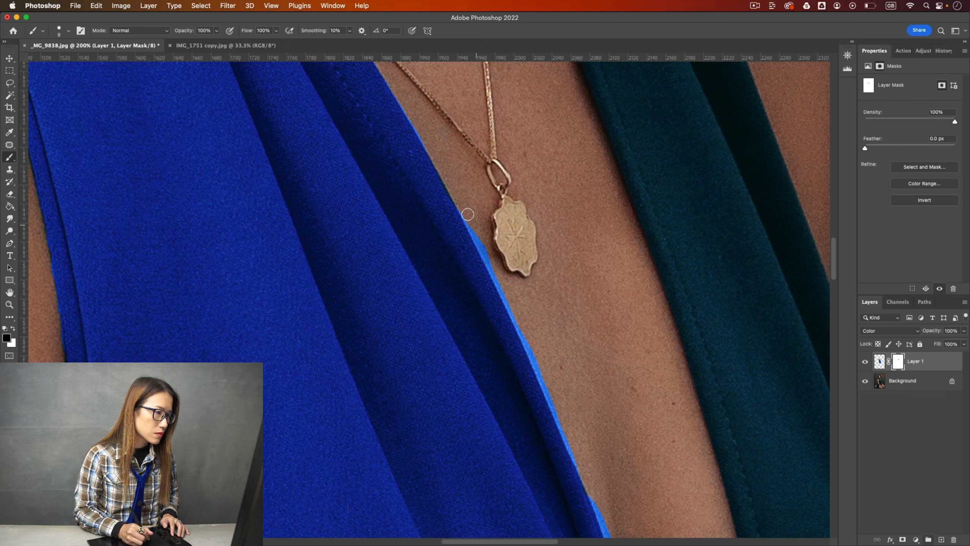
key("bracketright")
left_click_drag(511, 298, 408, 220)
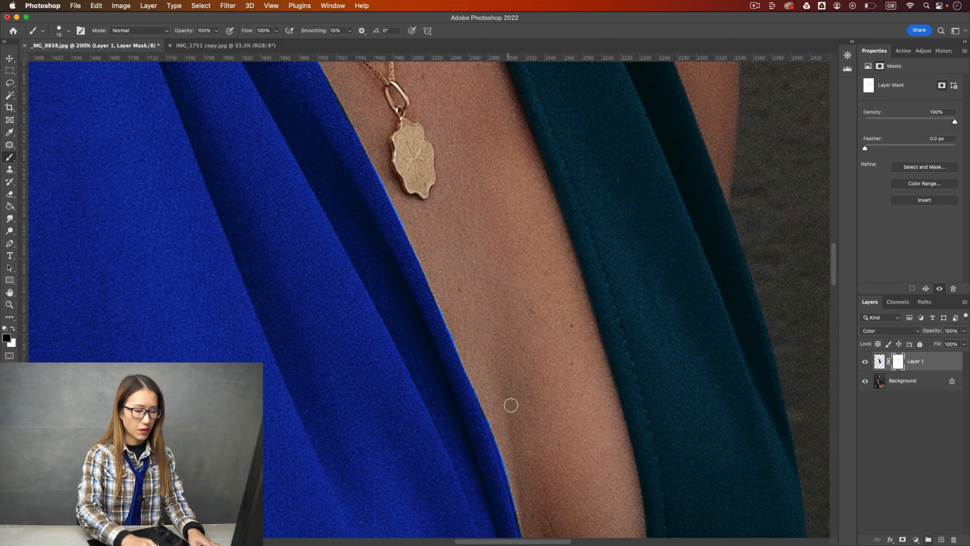
key("super+minus")
key("super+minus")
key("super+minus")
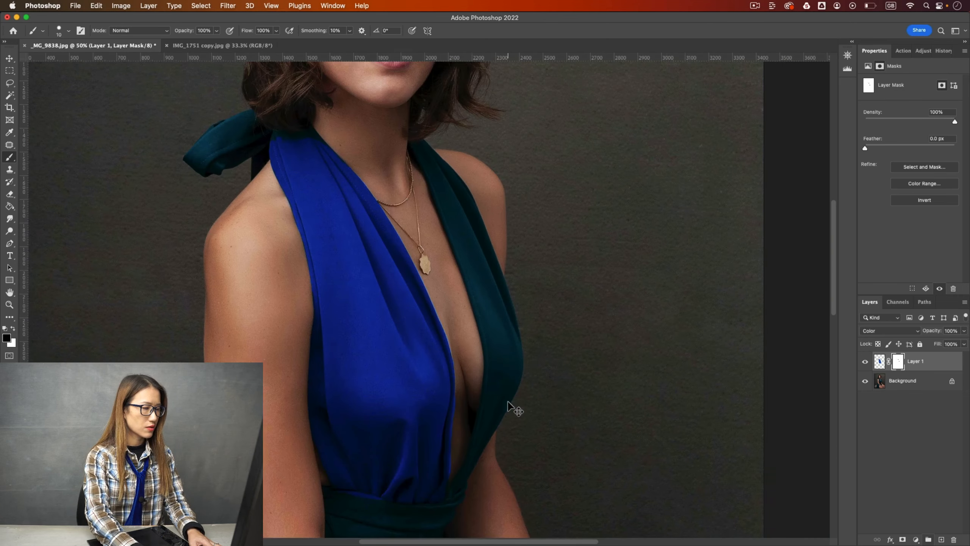